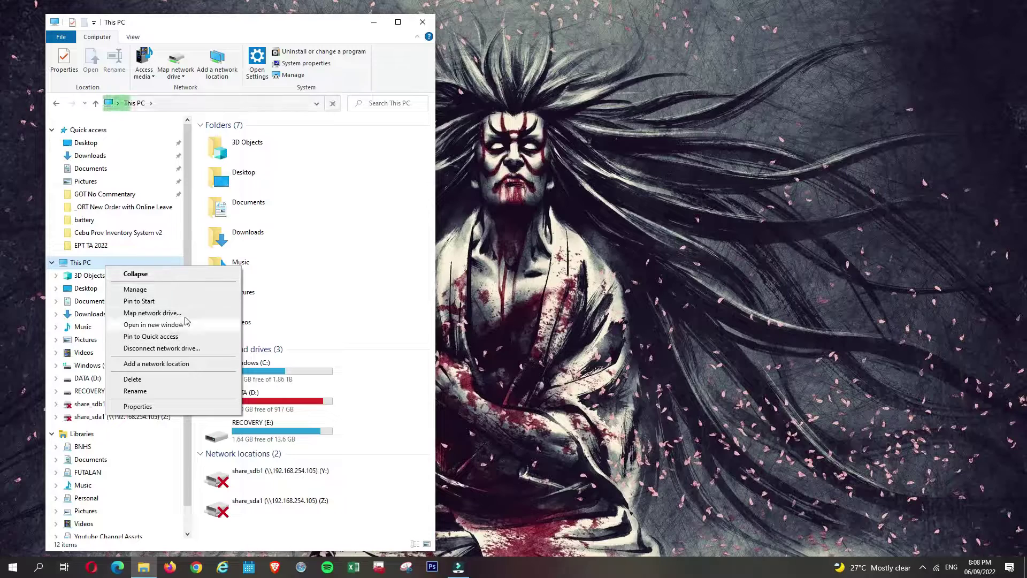
Open Computer Management for this PC, dismiss the disk initialization prompt and view all disks in a maximized window.
left_click(185, 289)
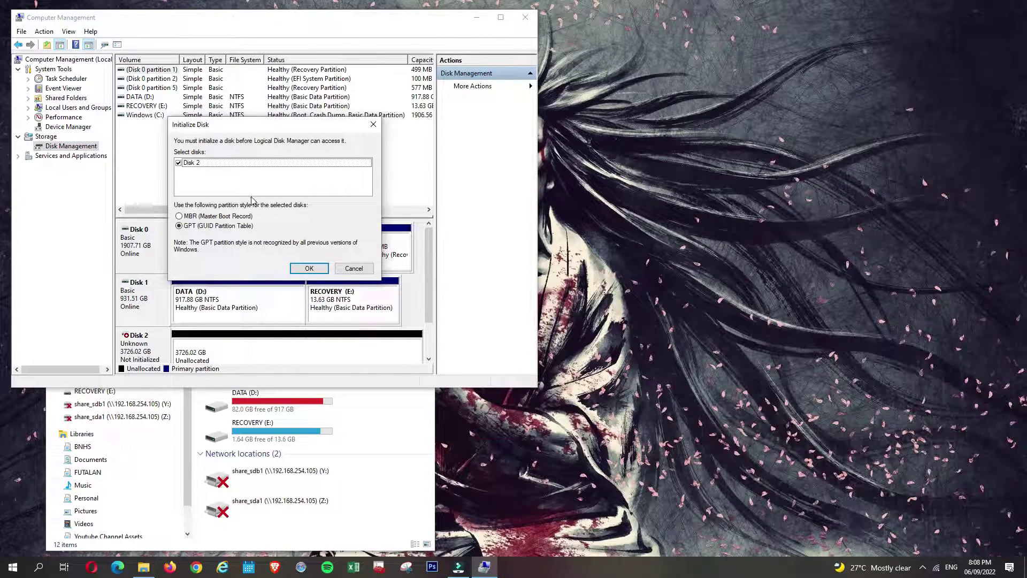
left_click(353, 268)
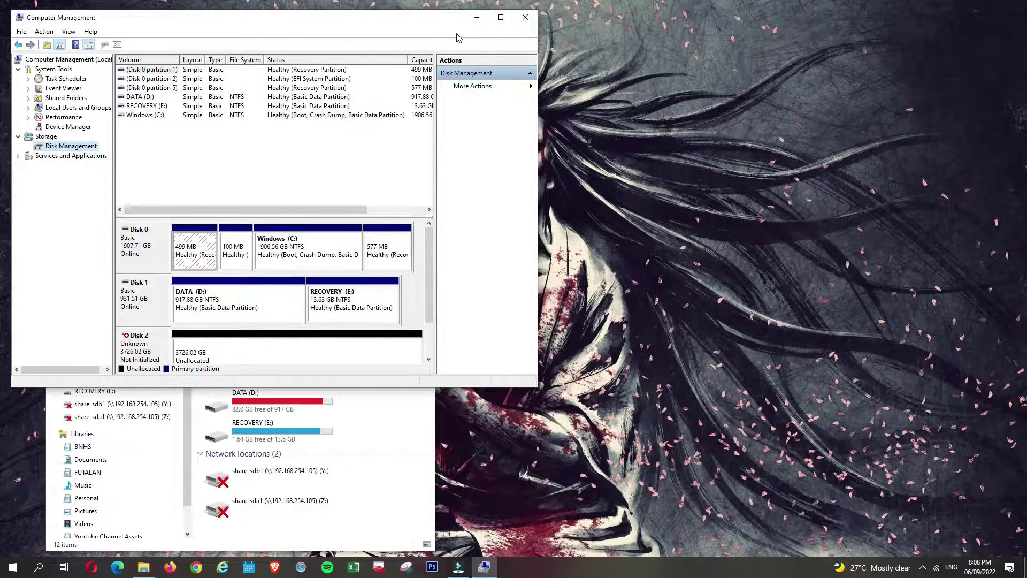
left_click(500, 18)
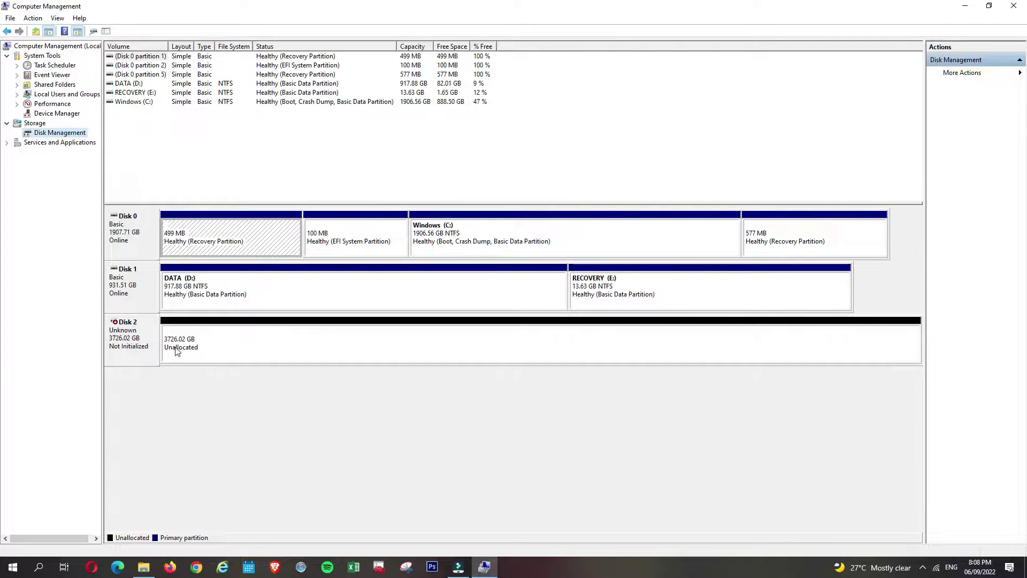
Launch Macrium Reflect by searching for "macr".
key("super")
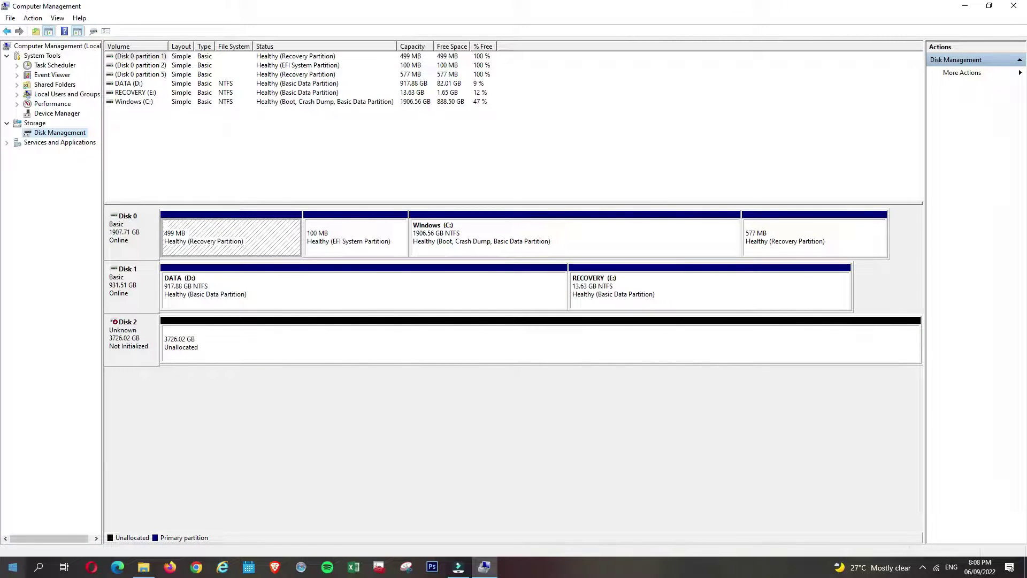
type("macr")
key("Return")
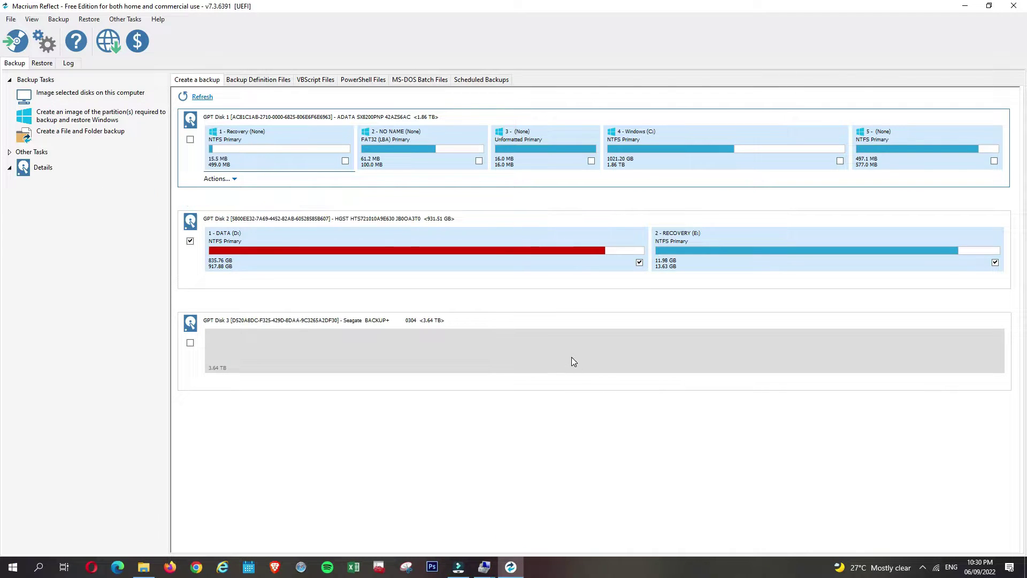
Start cloning the 931.51 GB HGST disk, with the 3.64 TB Seagate BACKUP+ disk as the destination.
mouse_move(571, 358)
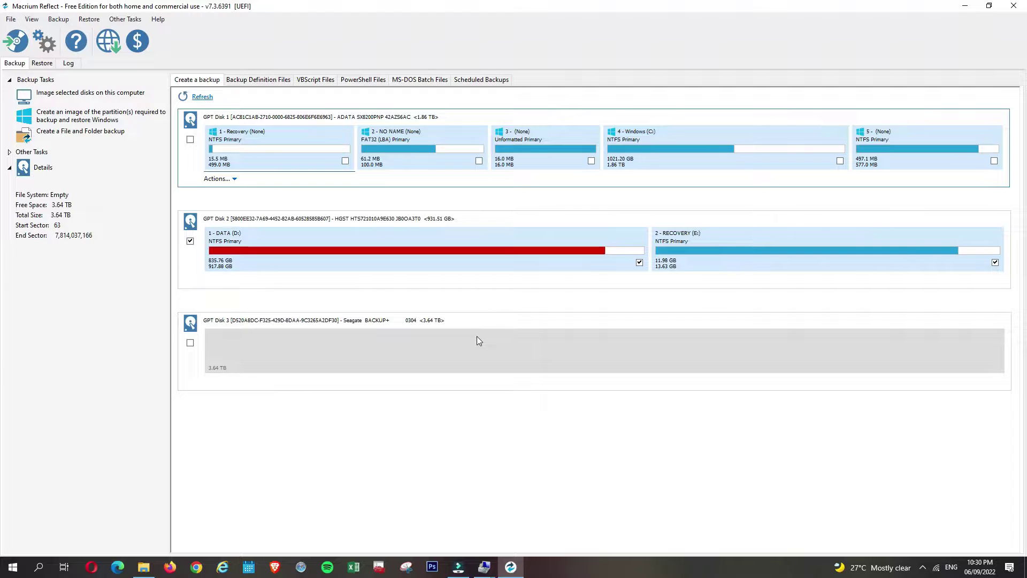
left_click(415, 229)
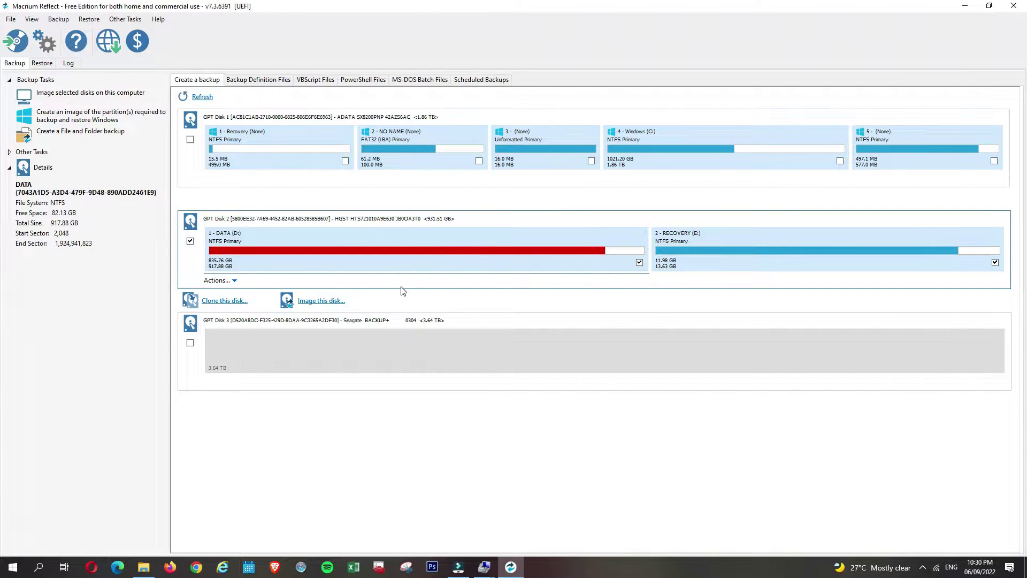
left_click(231, 303)
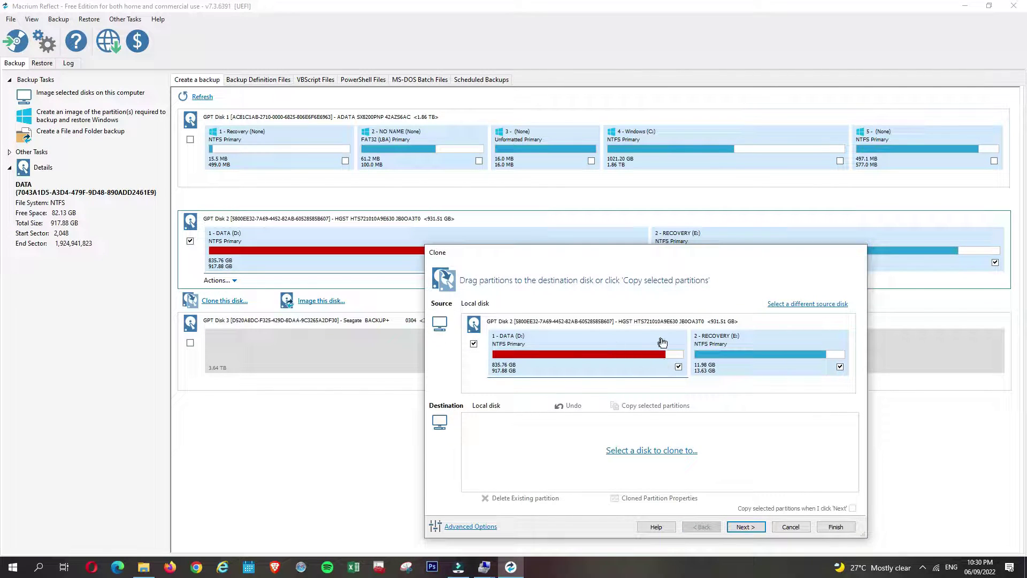
left_click(658, 453)
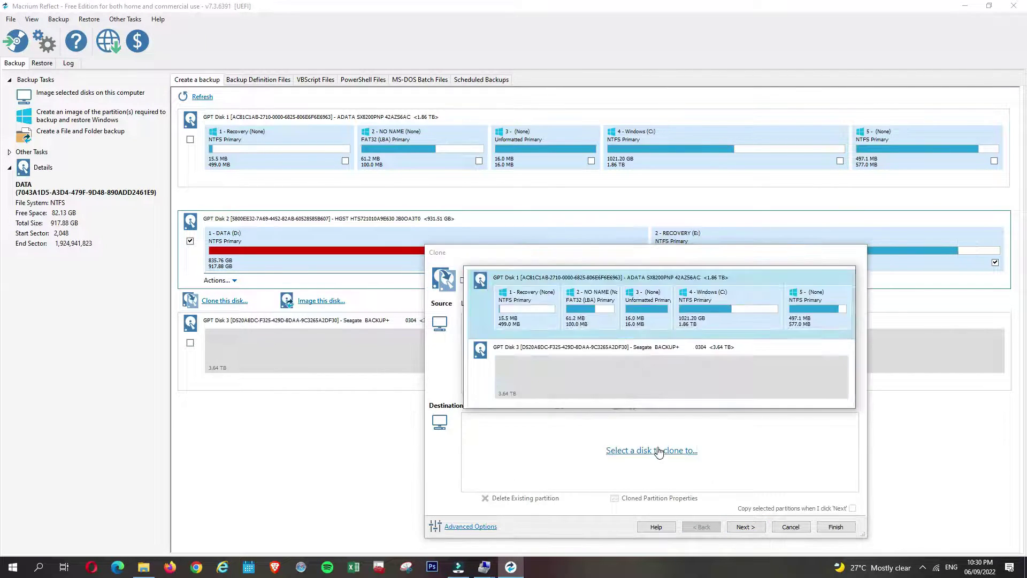
left_click(629, 369)
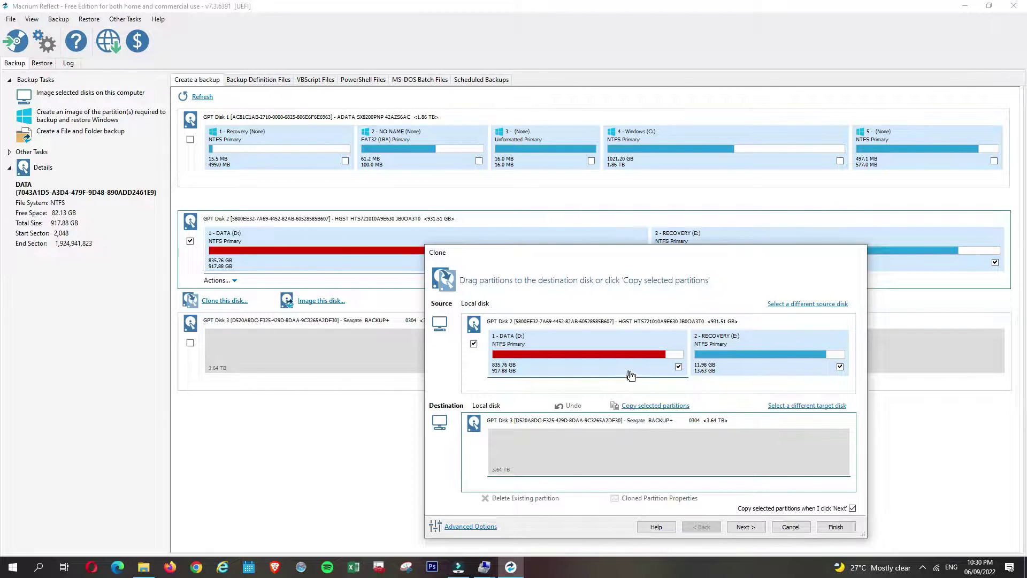
Place only the DATA (D:) partition on the destination disk and resize it to leave 13.631 GB of free space.
left_click(473, 343)
left_click_drag(617, 343, 621, 444)
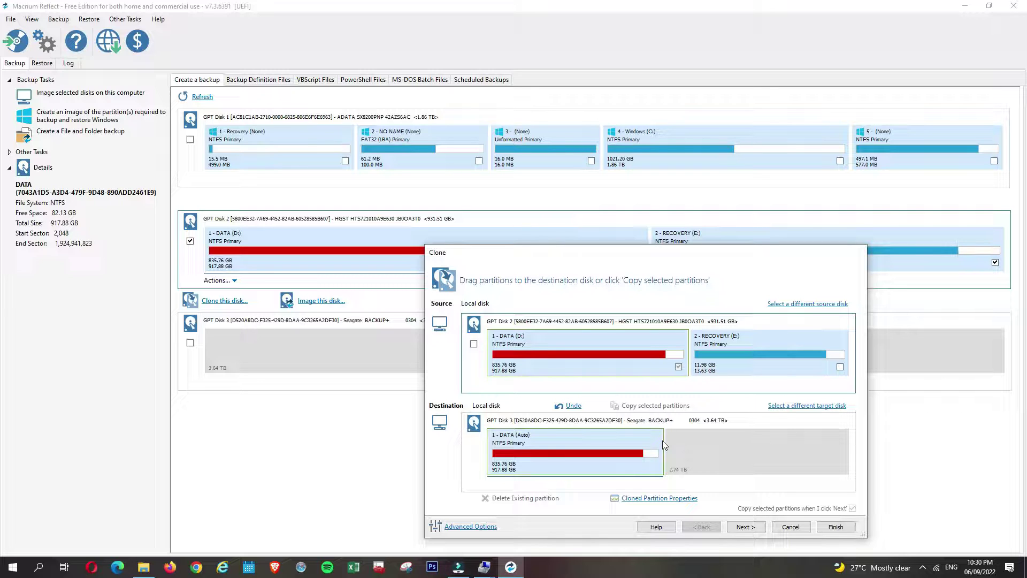
left_click(677, 498)
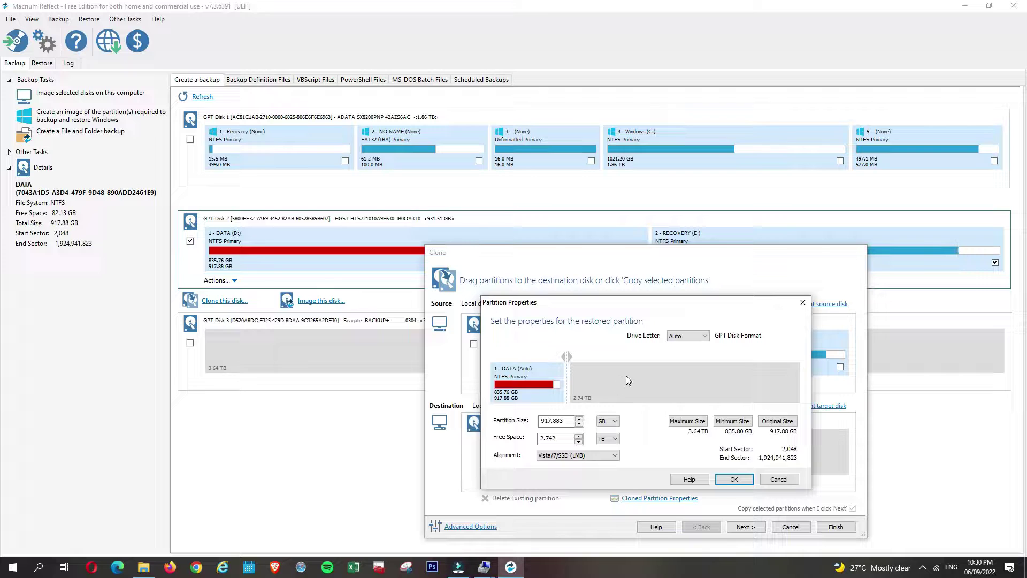
left_click_drag(570, 438, 505, 430)
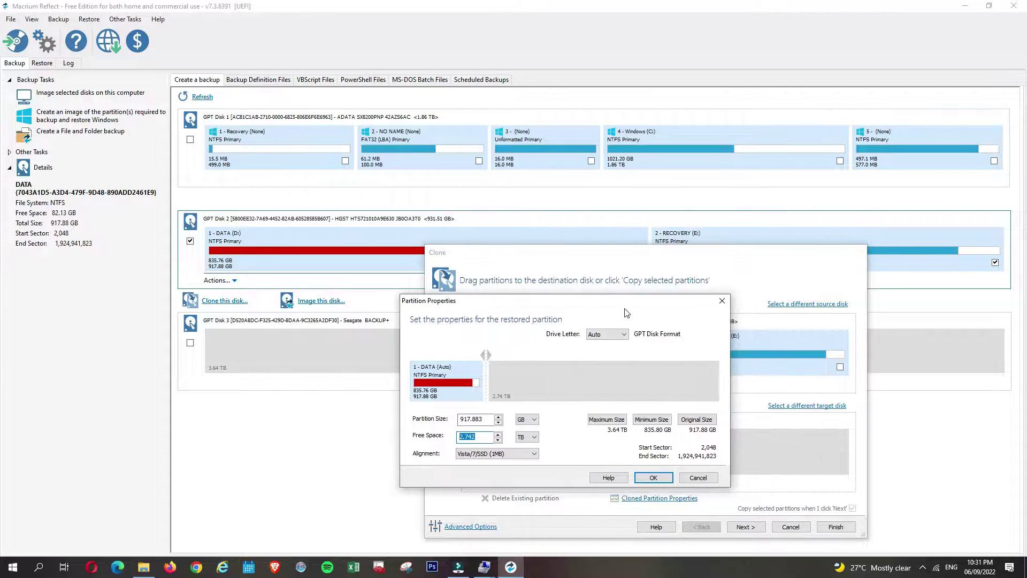
left_click_drag(646, 306, 456, 291)
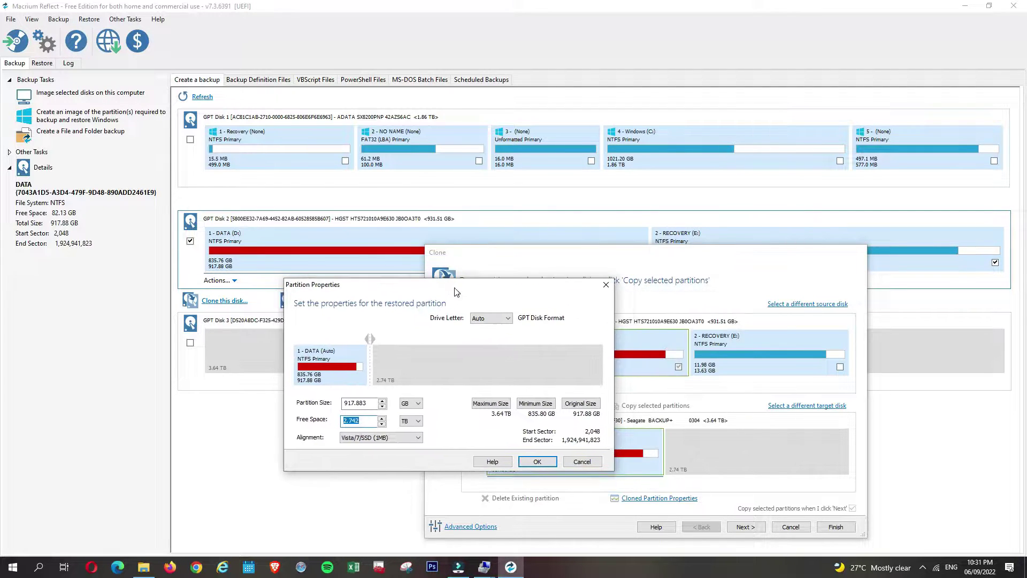
left_click(412, 421)
left_click(409, 440)
left_click_drag(372, 420, 274, 418)
type("13.631")
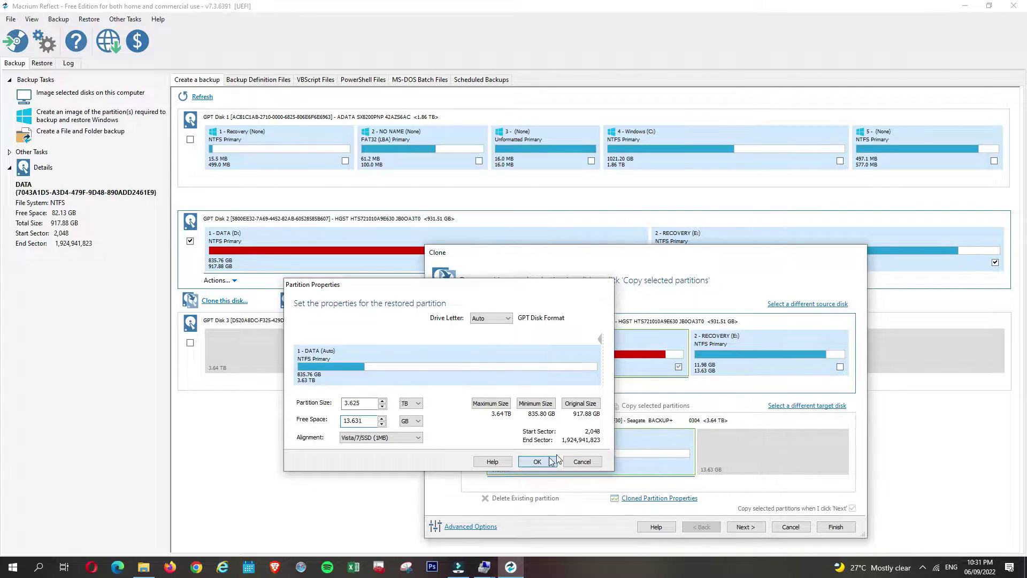
left_click(548, 459)
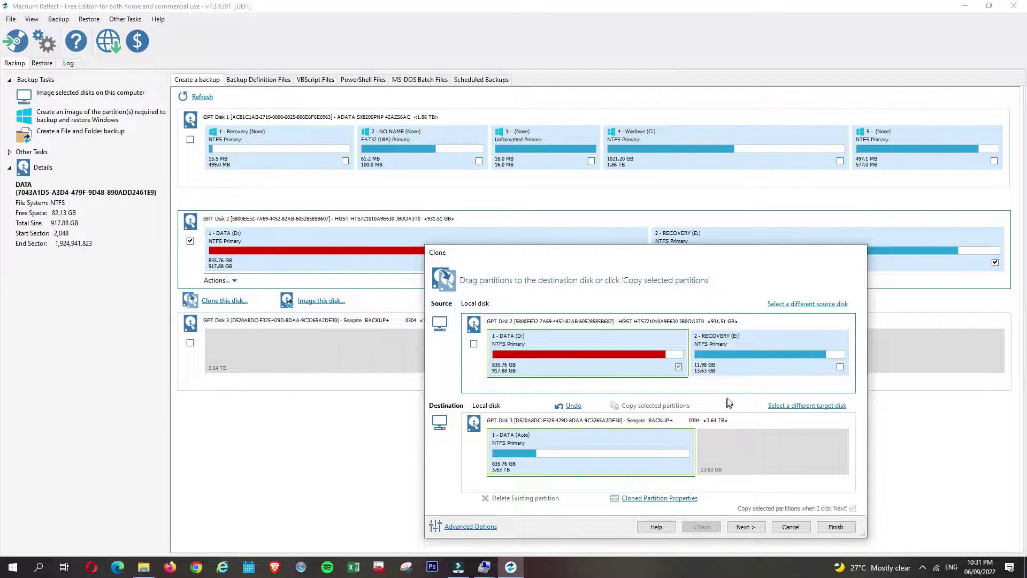
Add the RECOVERY (E:) partition to the destination's remaining space and proceed to the clone summary without a schedule.
mouse_move(749, 367)
left_mouse_down()
mouse_move(763, 367)
mouse_move(756, 466)
left_mouse_up()
left_click(744, 525)
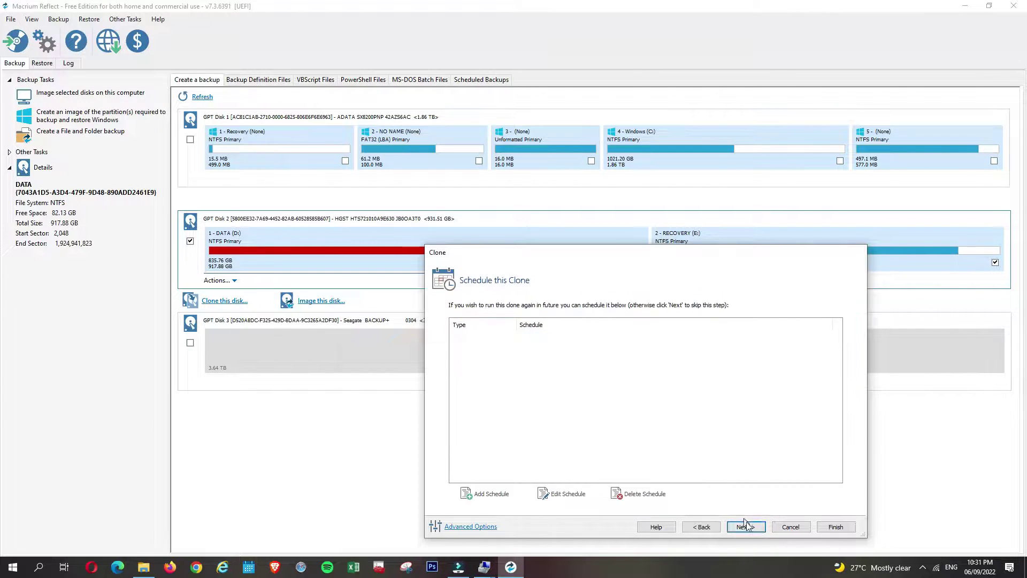
left_click(745, 526)
mouse_move(606, 255)
left_mouse_down()
mouse_move(536, 130)
mouse_move(570, 316)
mouse_move(493, 99)
left_mouse_up()
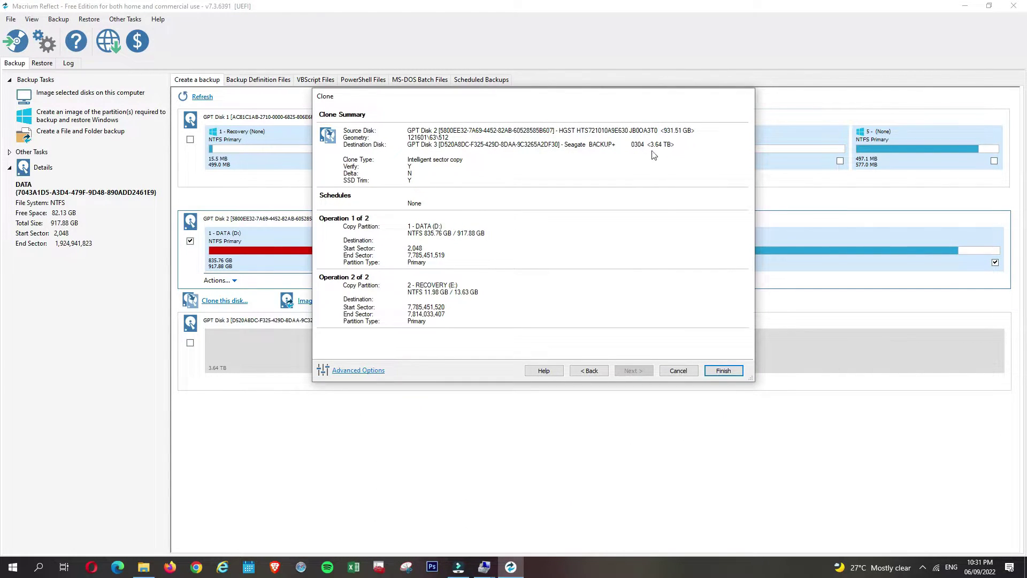
Run the clone immediately and save its backup definition as My Clone(4).
left_click(722, 370)
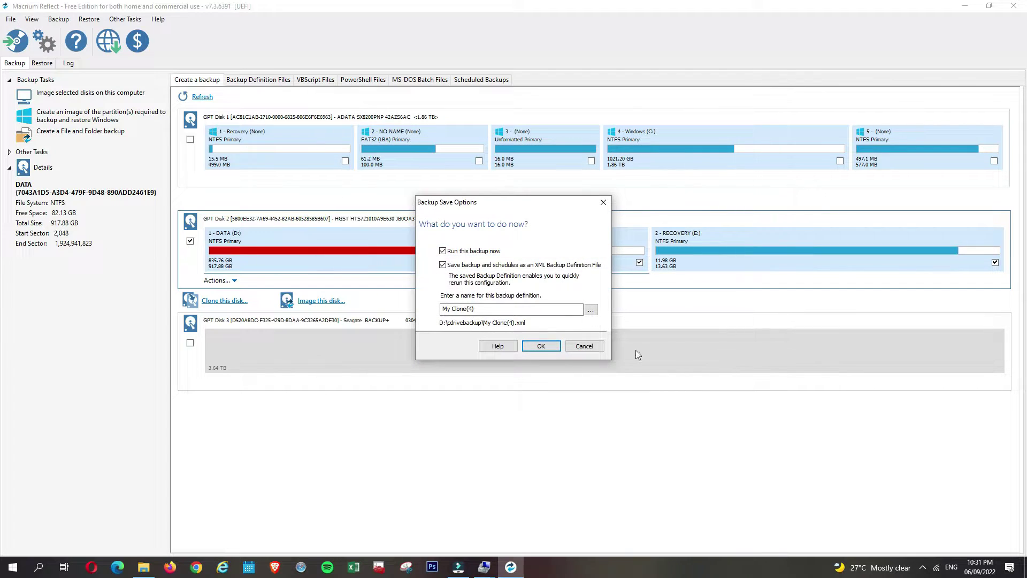
left_click(560, 349)
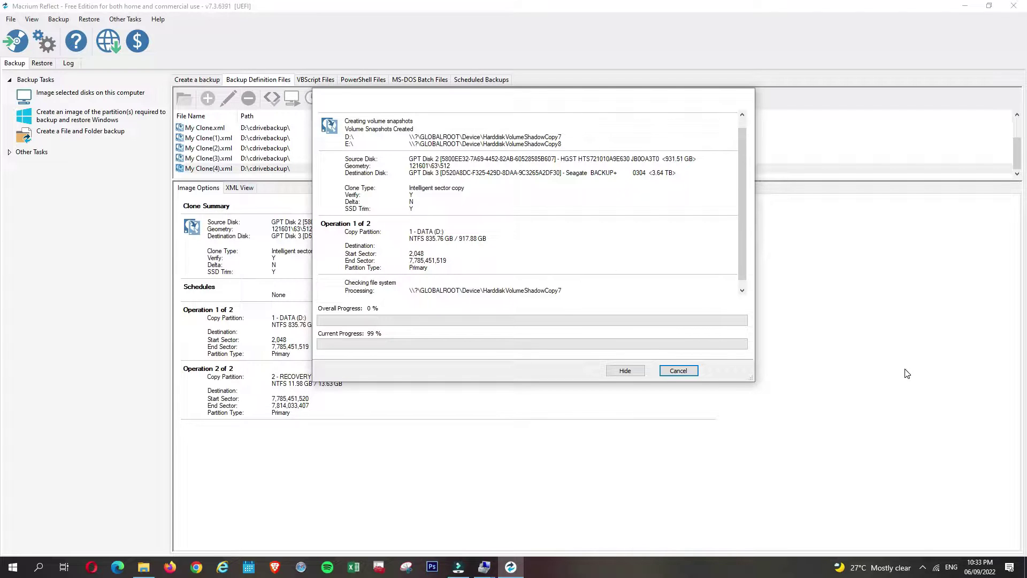
left_click_drag(641, 97, 555, 88)
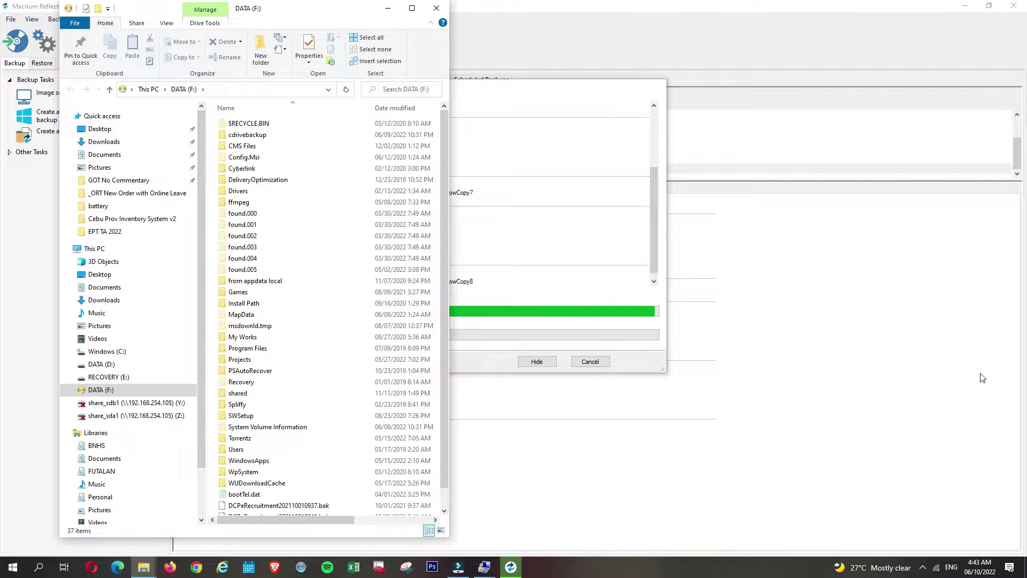
Delete the folders found.000 to found.005 from the cloned DATA (F:) drive and refresh the listing.
left_click_drag(299, 209, 300, 270)
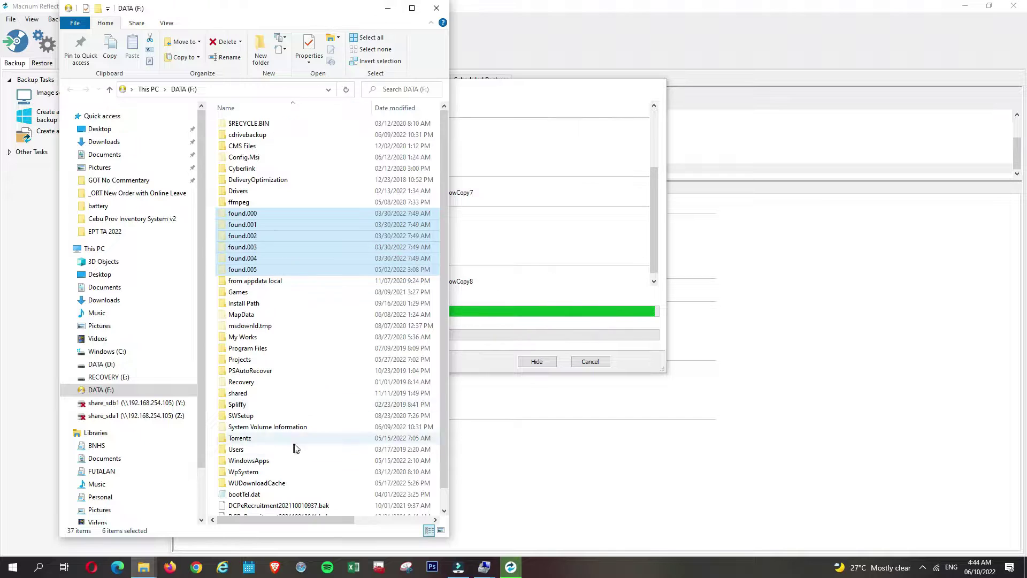
right_click(235, 214)
left_click(355, 328)
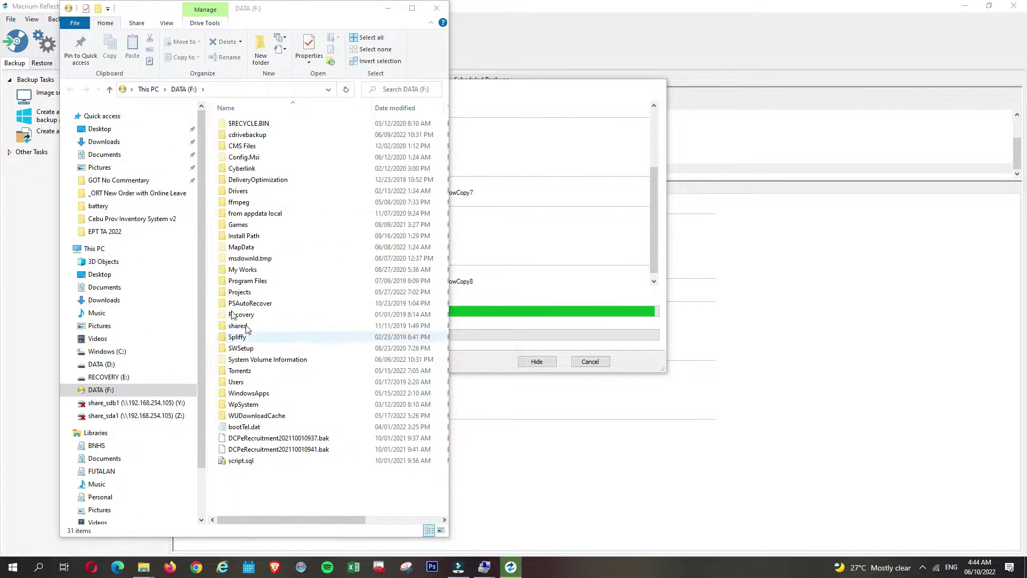
right_click(210, 217)
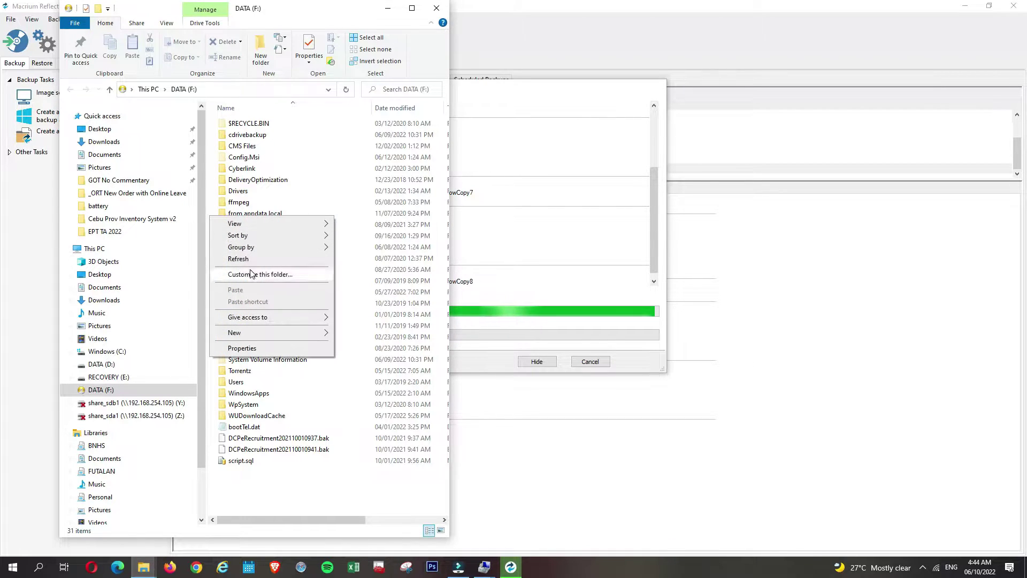
left_click(256, 262)
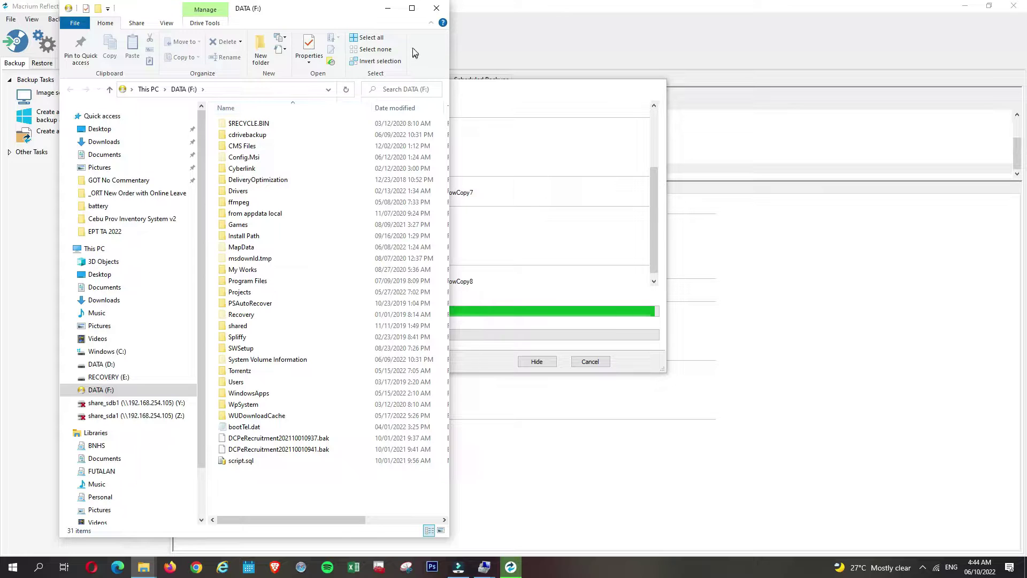
Return to Macrium Reflect, check the end of the clone log and close the progress dialog.
left_click(387, 8)
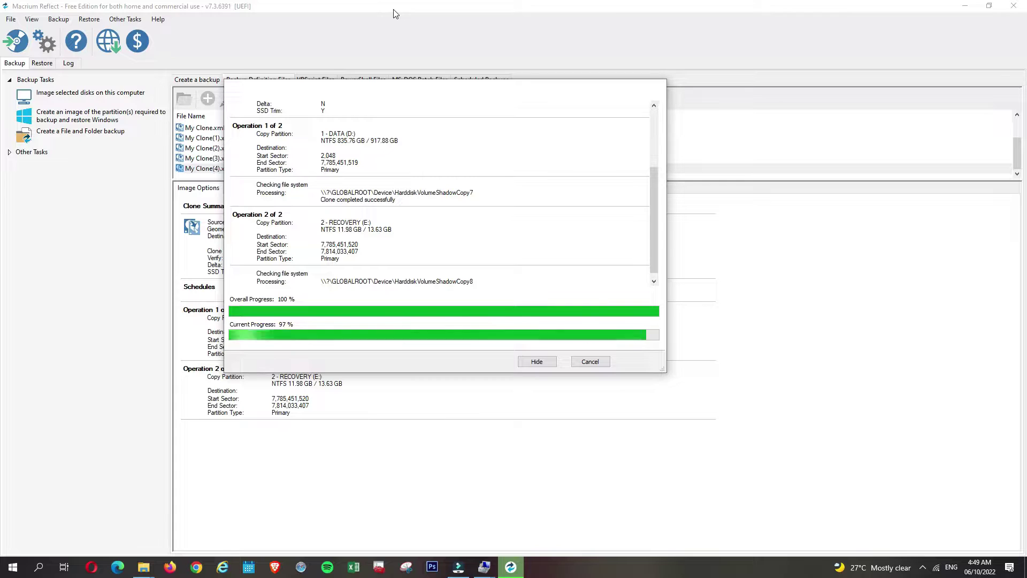
left_click(525, 233)
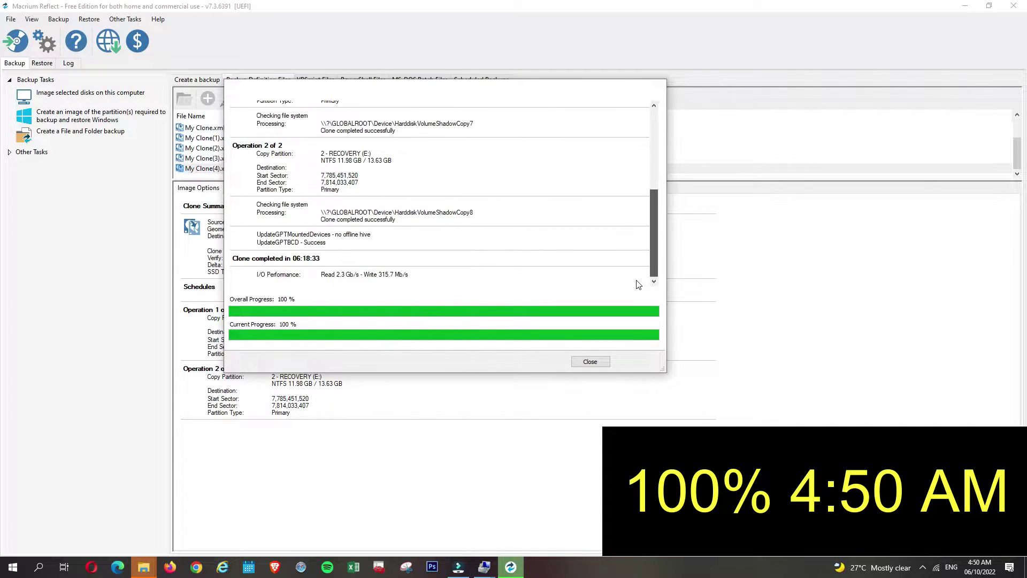
left_click(595, 364)
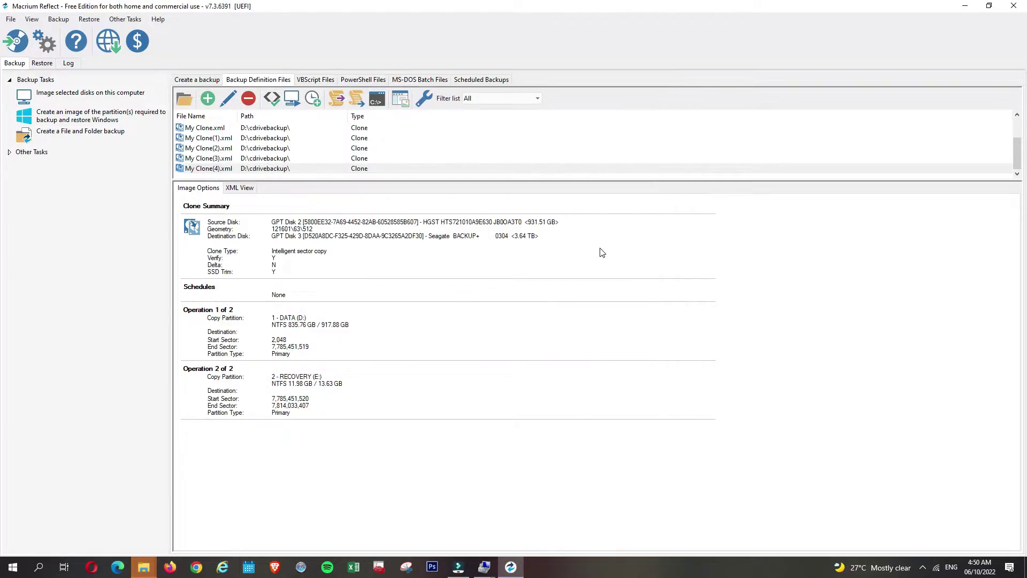